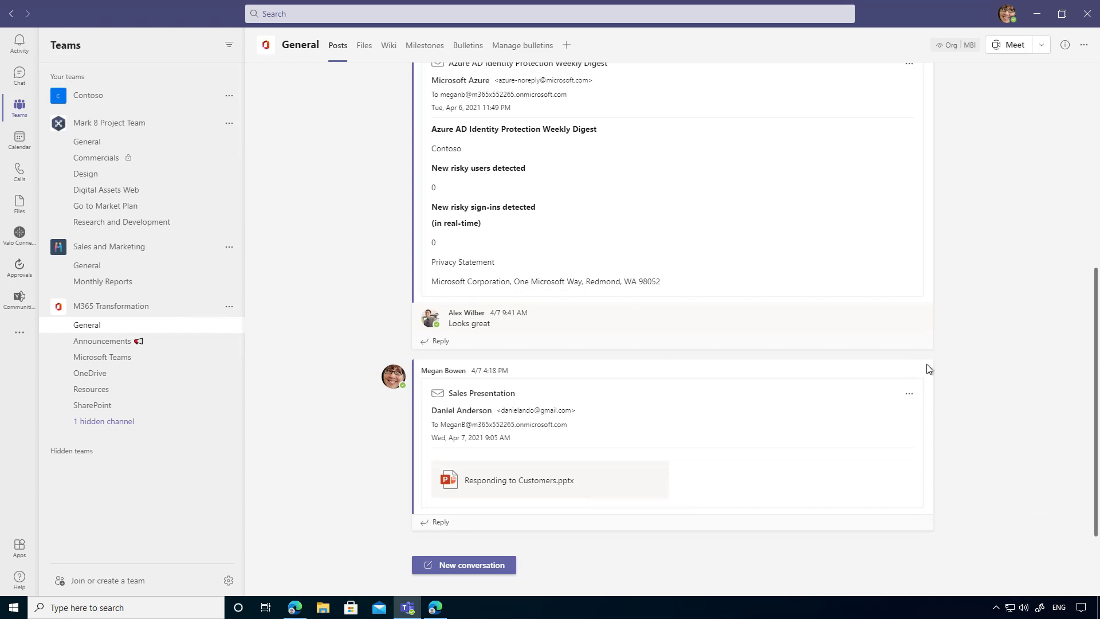
# Attach Technician Guideline.docx from the computer's Documents folder to a new message in the open one-to-one chat.
pyautogui.click(19, 75)
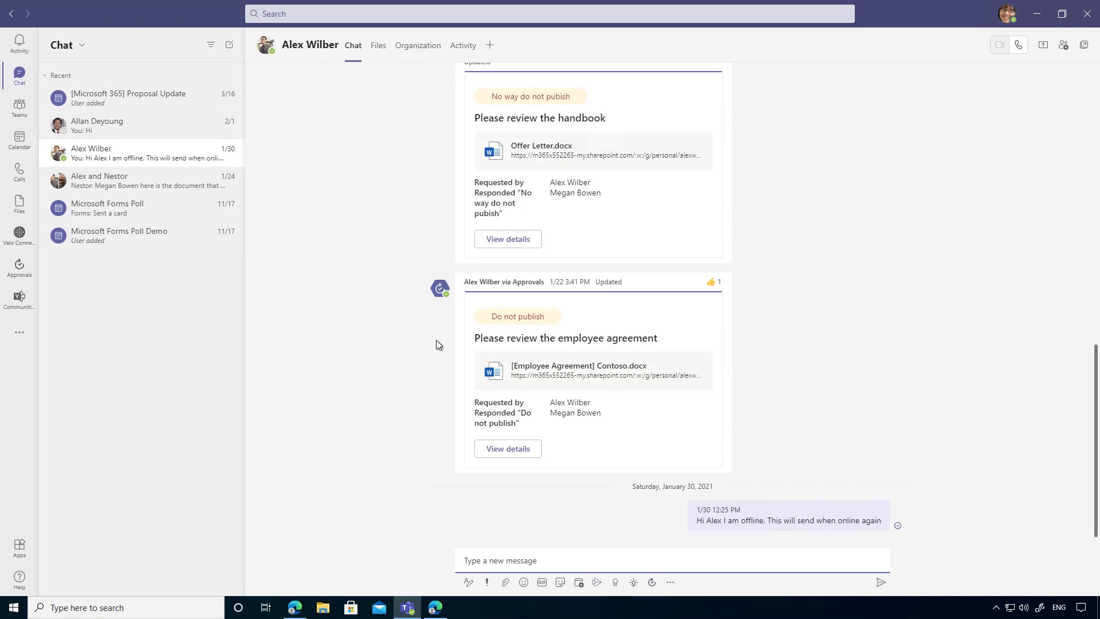
pyautogui.click(506, 582)
pyautogui.click(496, 551)
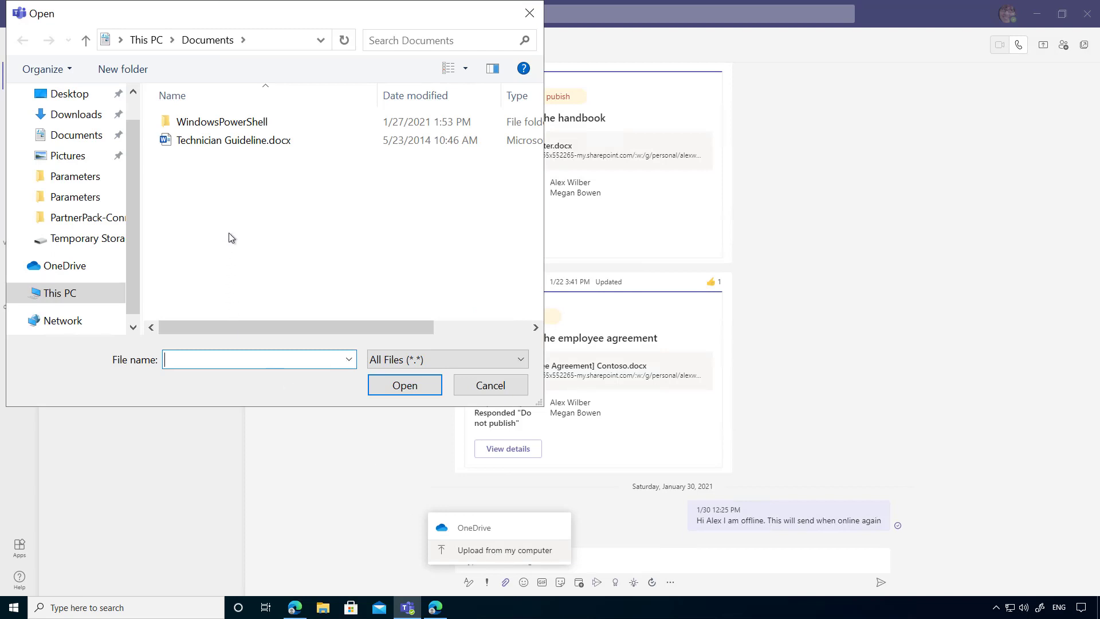
pyautogui.doubleClick(311, 144)
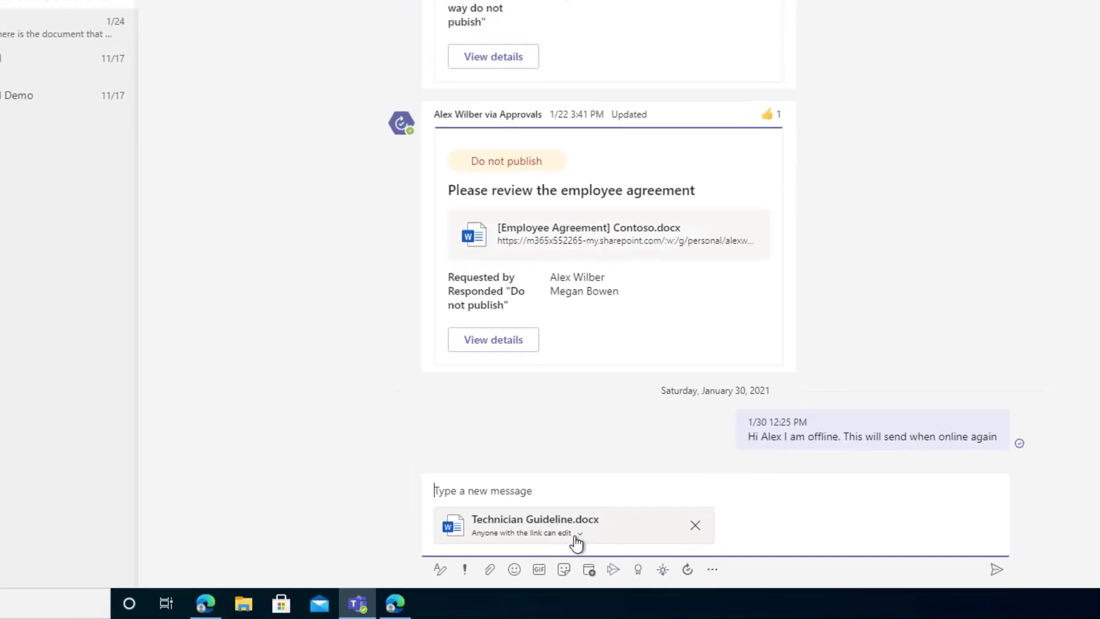
# Restrict the attached document's sharing link to people currently in this chat and apply the setting.
pyautogui.click(575, 534)
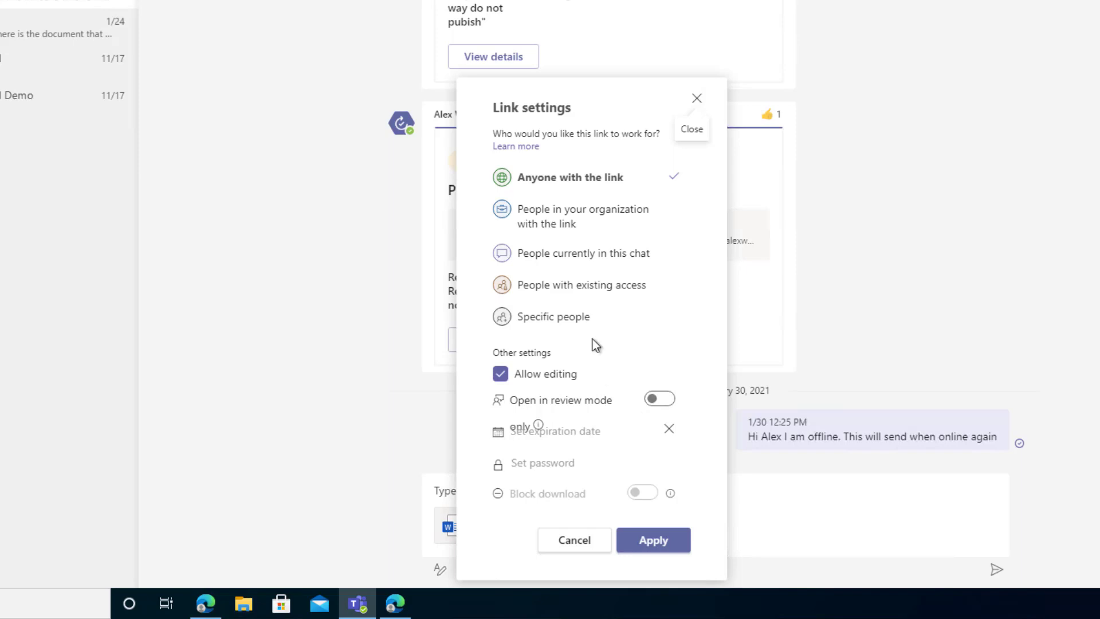
pyautogui.click(559, 262)
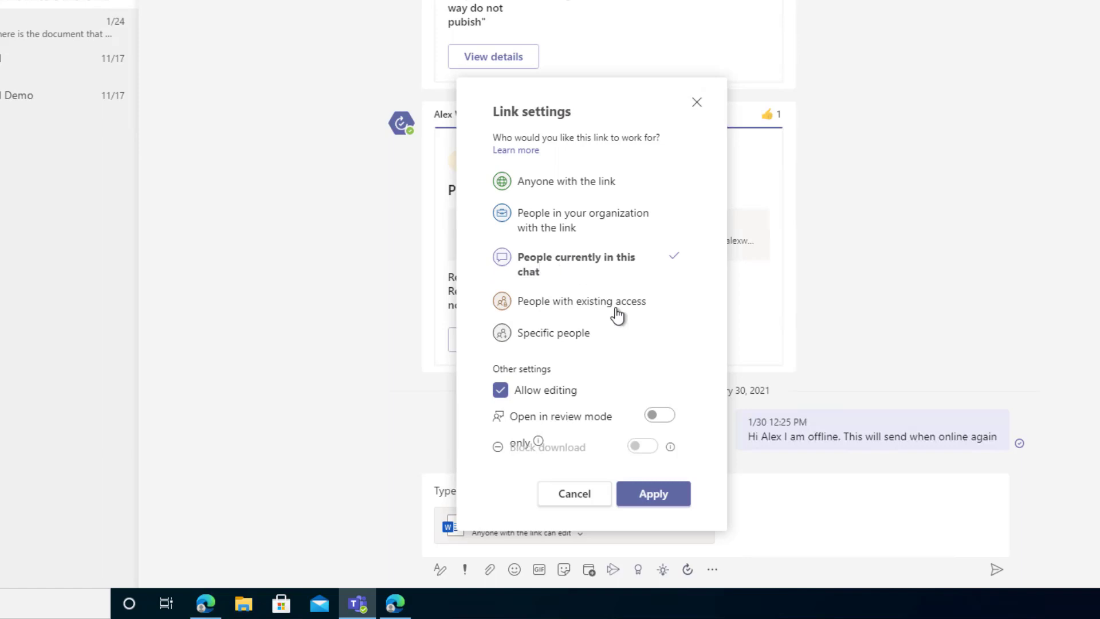
pyautogui.click(653, 504)
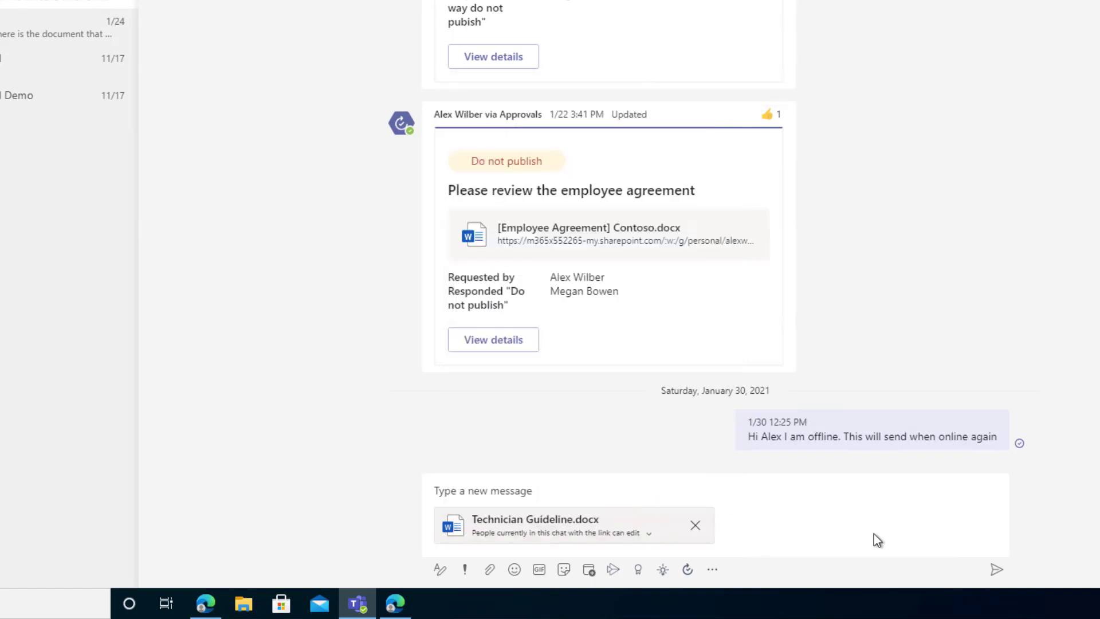
# Write the message "hey there let's work on this" and send it with the attached document.
pyautogui.click(551, 485)
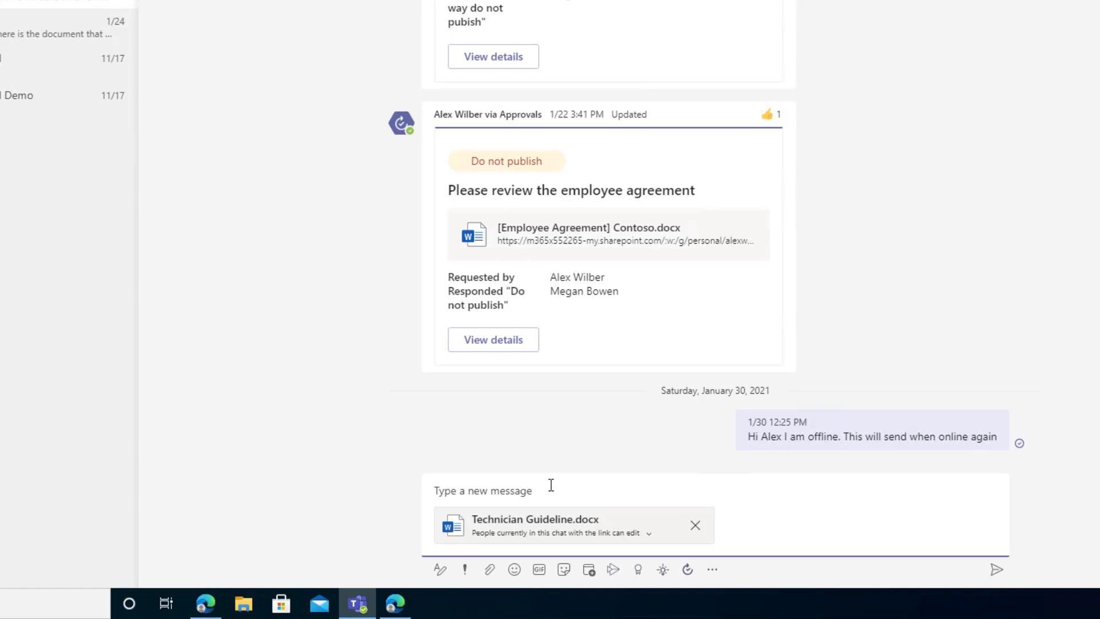
pyautogui.write('hey th')
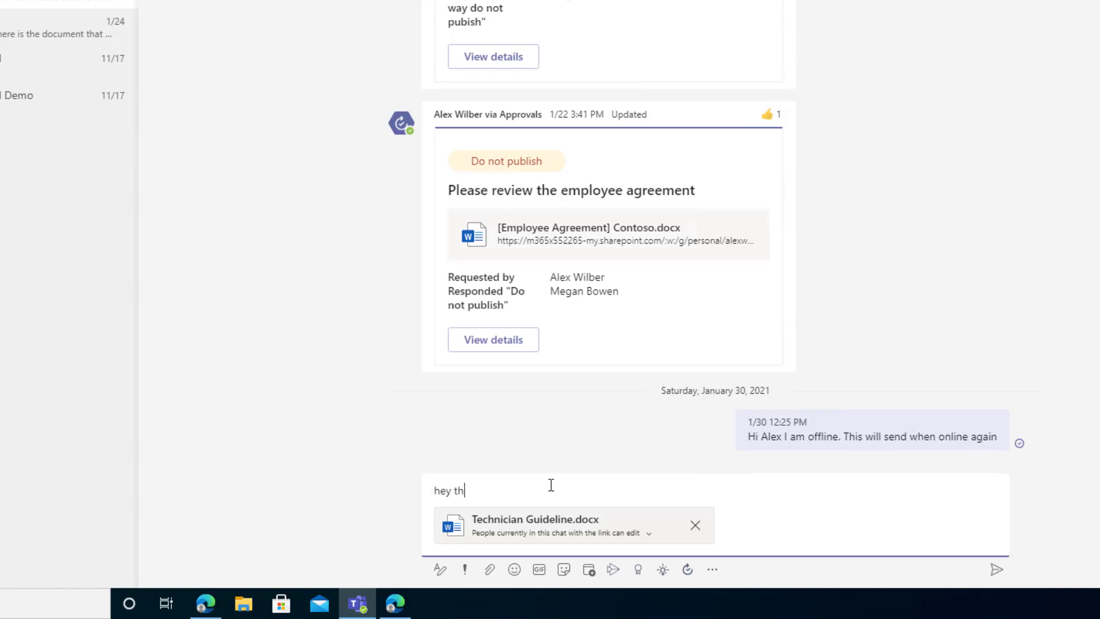
pyautogui.write("ere let's woprk on this")
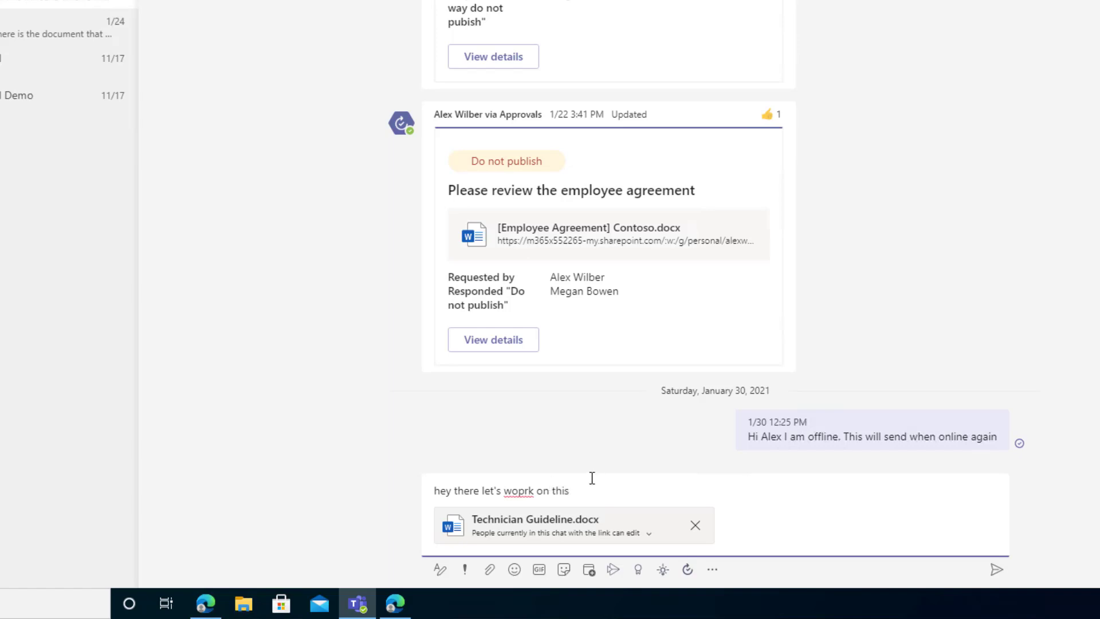
pyautogui.doubleClick(527, 490)
pyautogui.write('work')
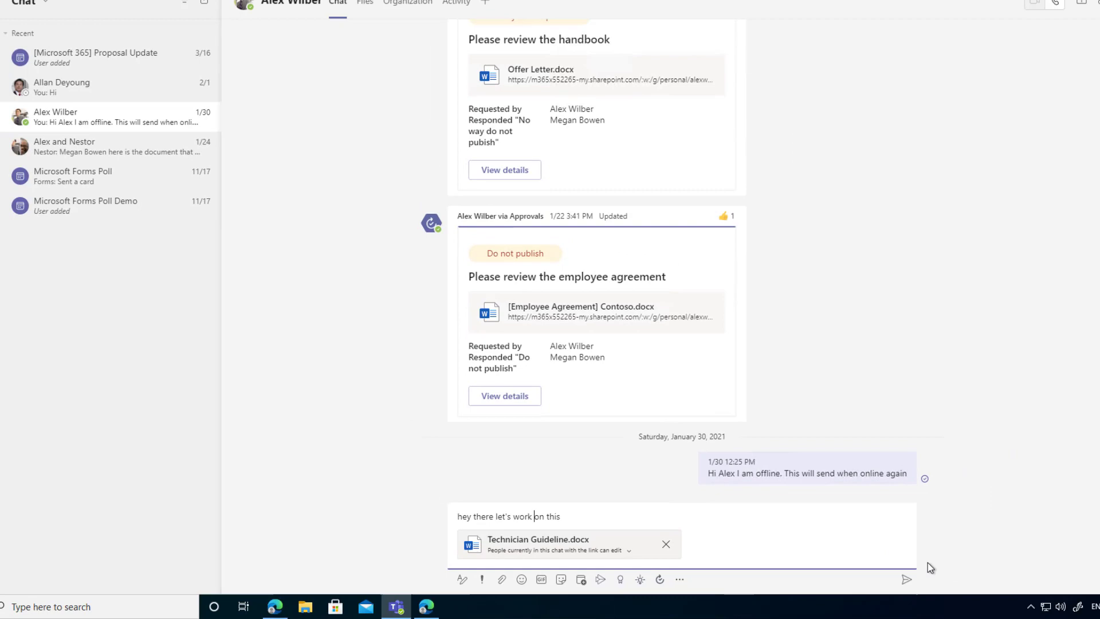
pyautogui.click(906, 579)
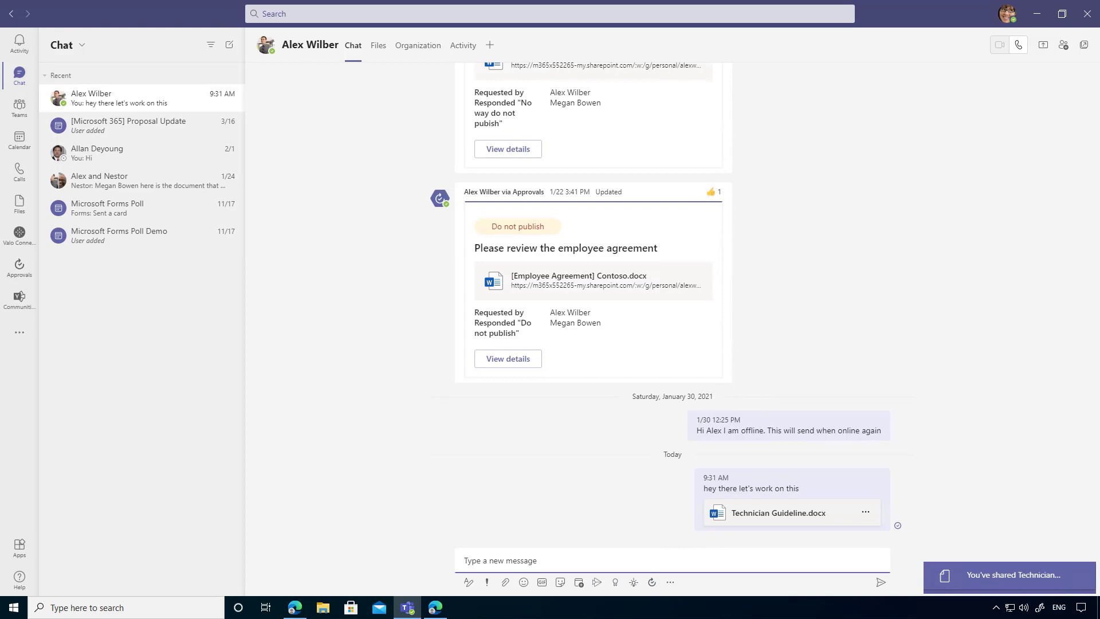
# Switch to the recipient's Teams session in the browser, view the shared Technician Guideline.docx and return to the chat.
pyautogui.hotkey('alt', 'Tab')
pyautogui.click(746, 69)
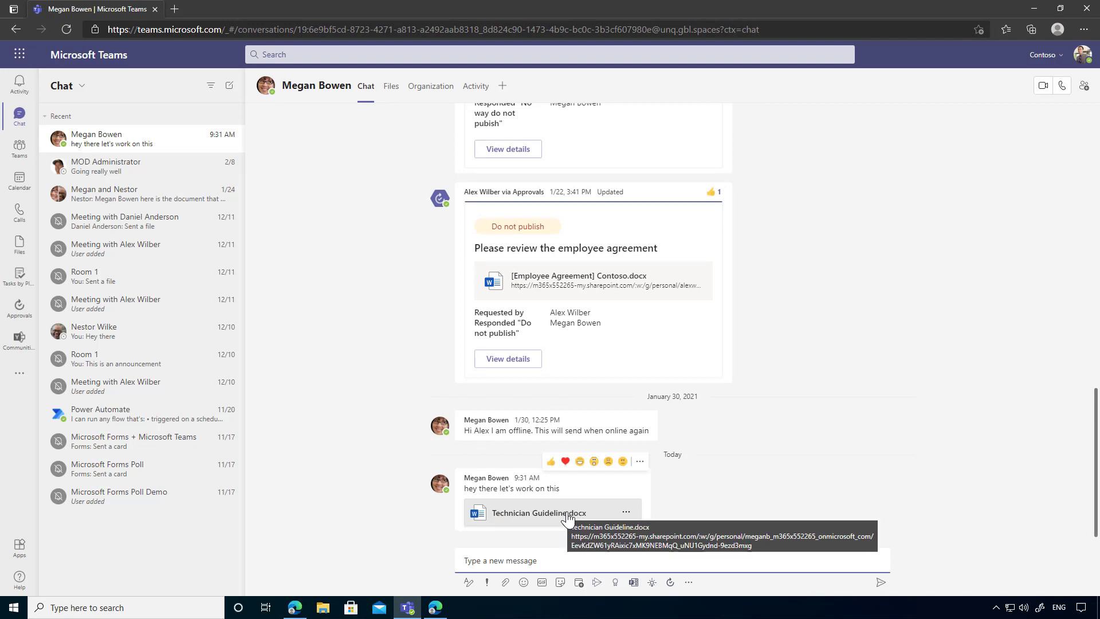
pyautogui.click(529, 522)
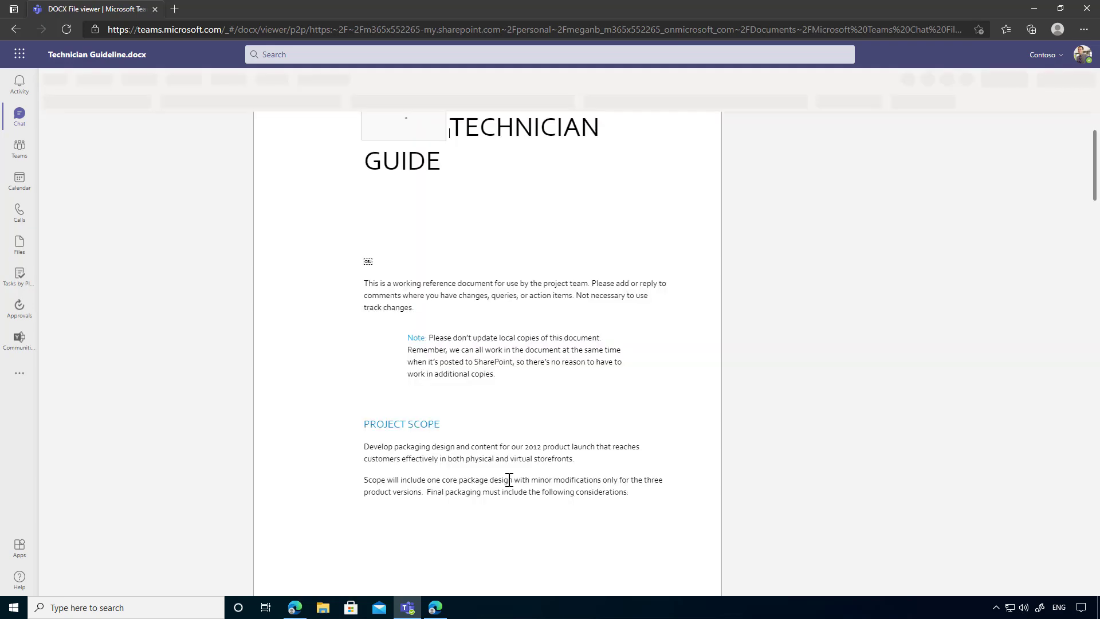
pyautogui.click(20, 118)
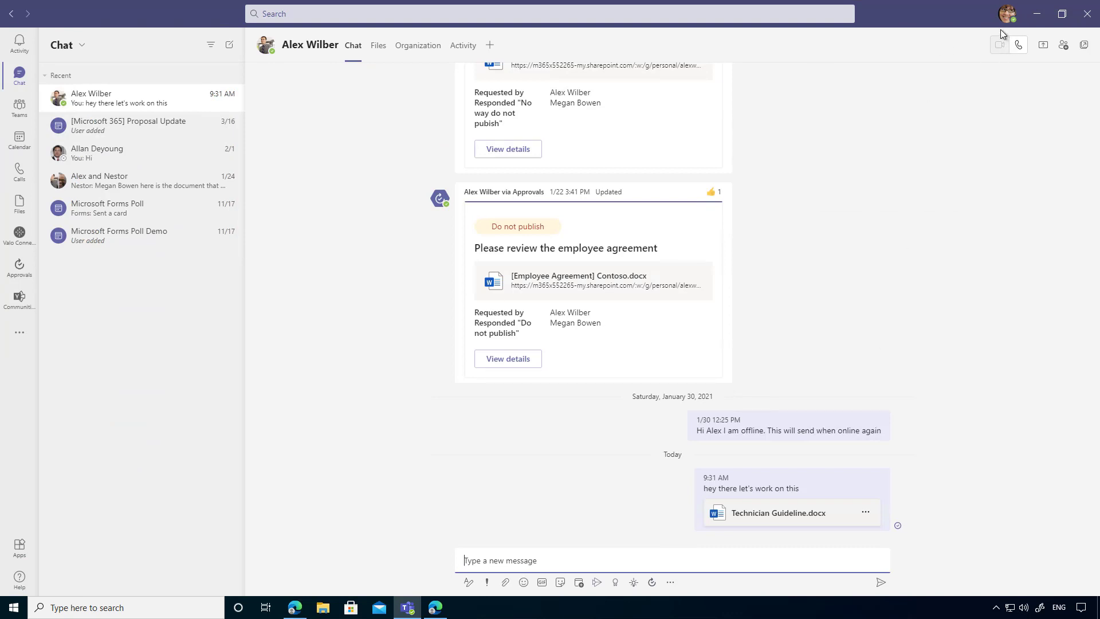
# Set the notification style to Windows in the desktop app's notification settings and close the settings.
pyautogui.click(1007, 14)
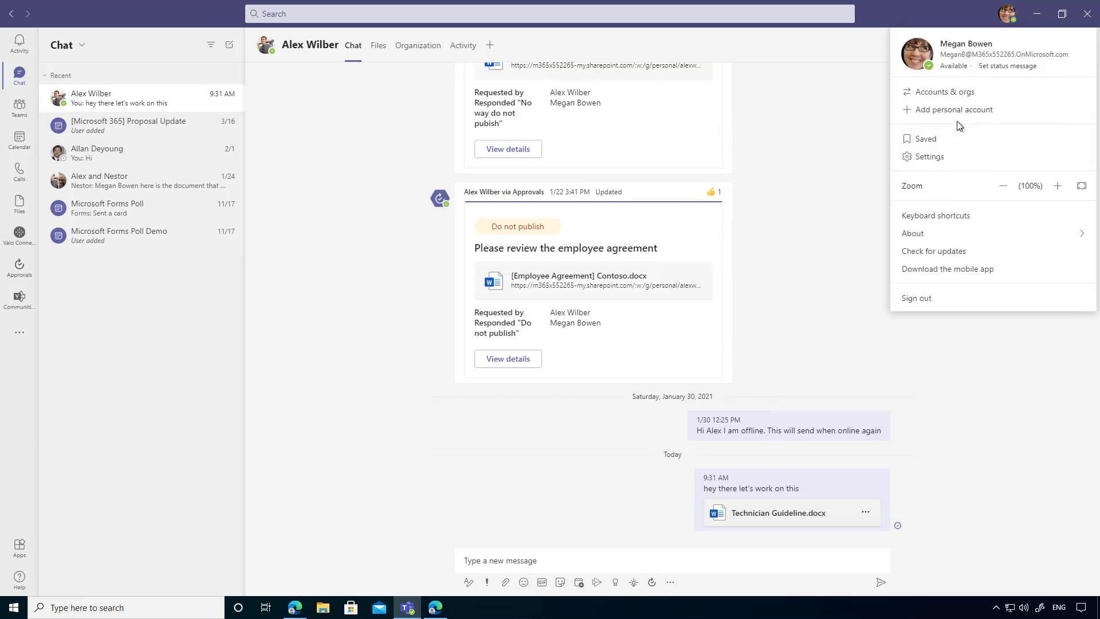
pyautogui.click(924, 157)
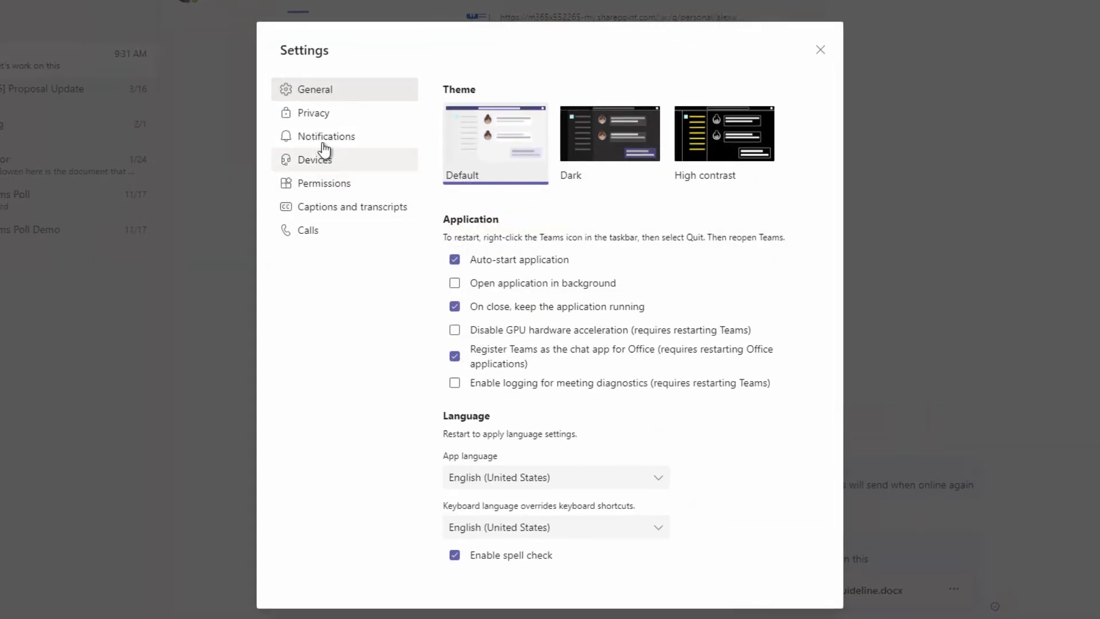
pyautogui.click(368, 157)
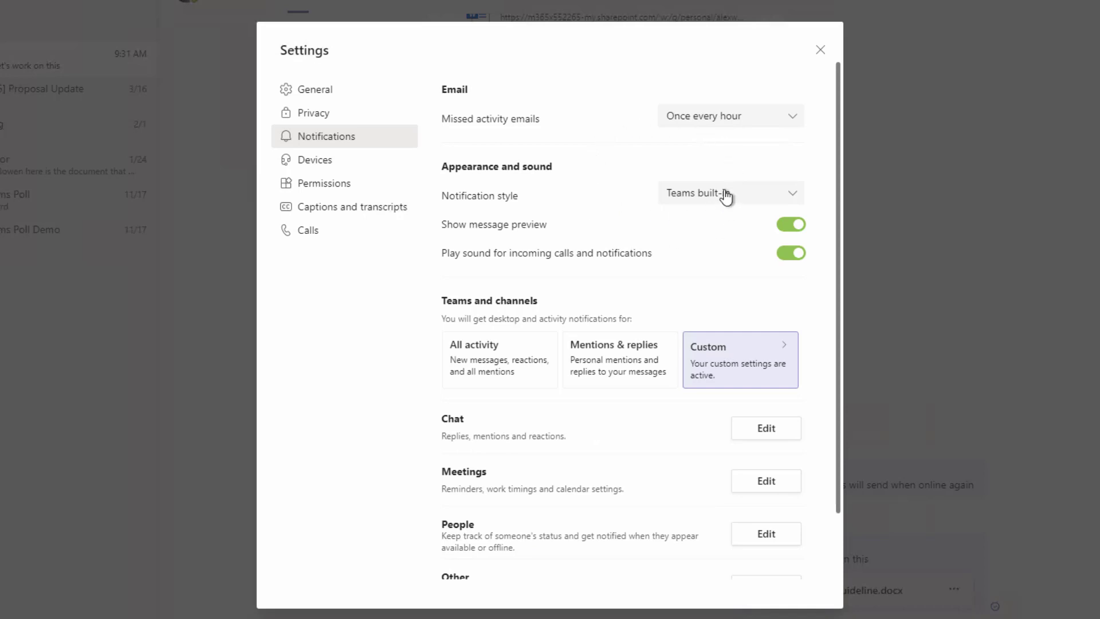
pyautogui.click(726, 196)
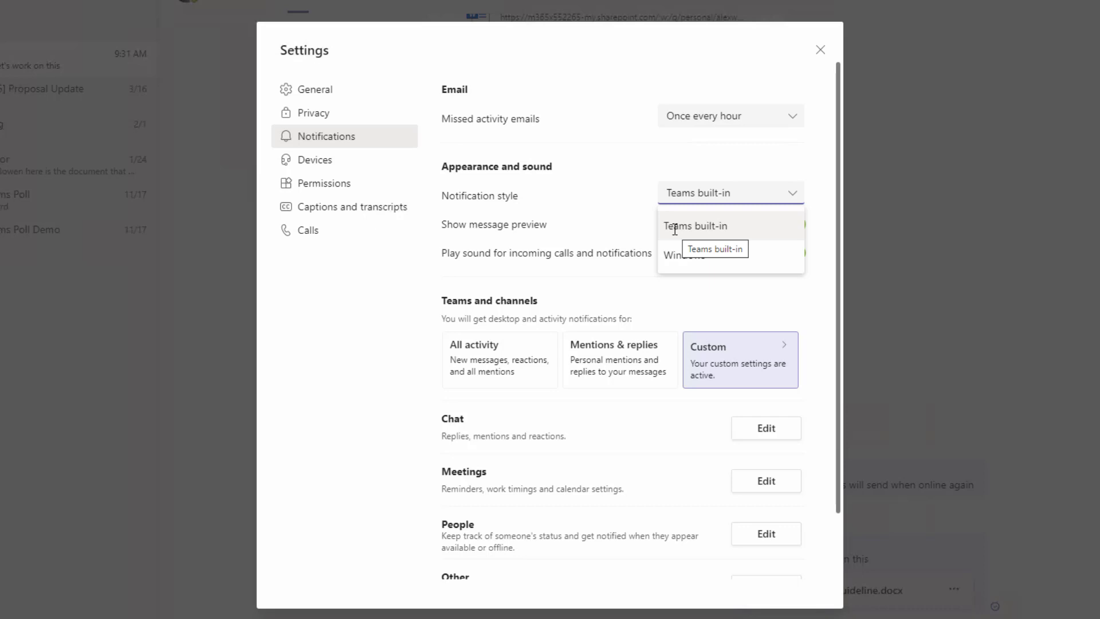
pyautogui.click(702, 258)
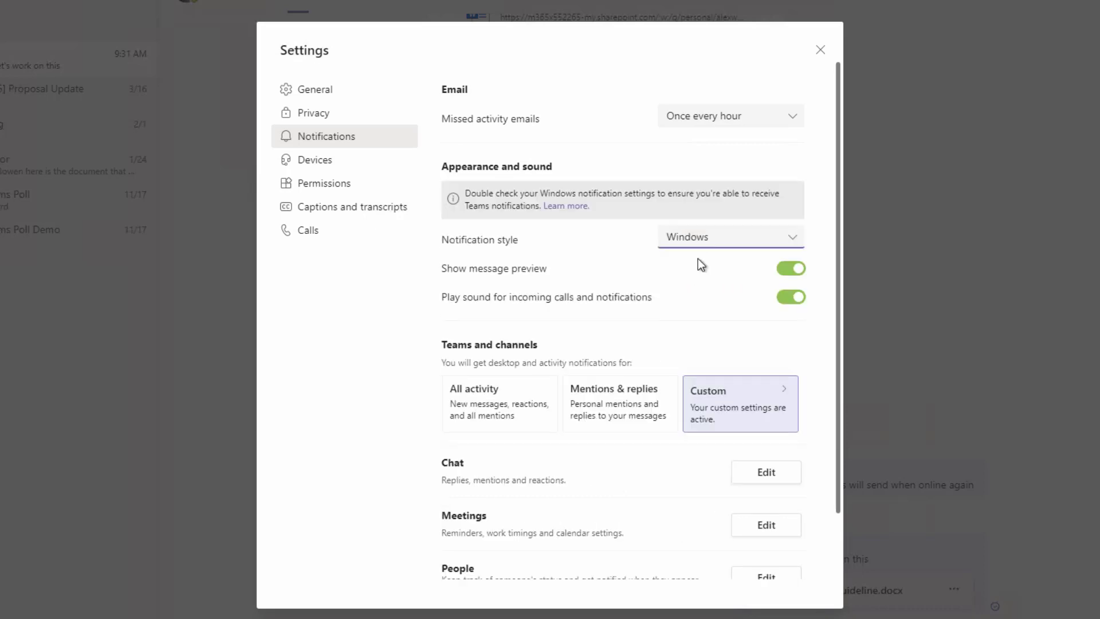
pyautogui.click(821, 50)
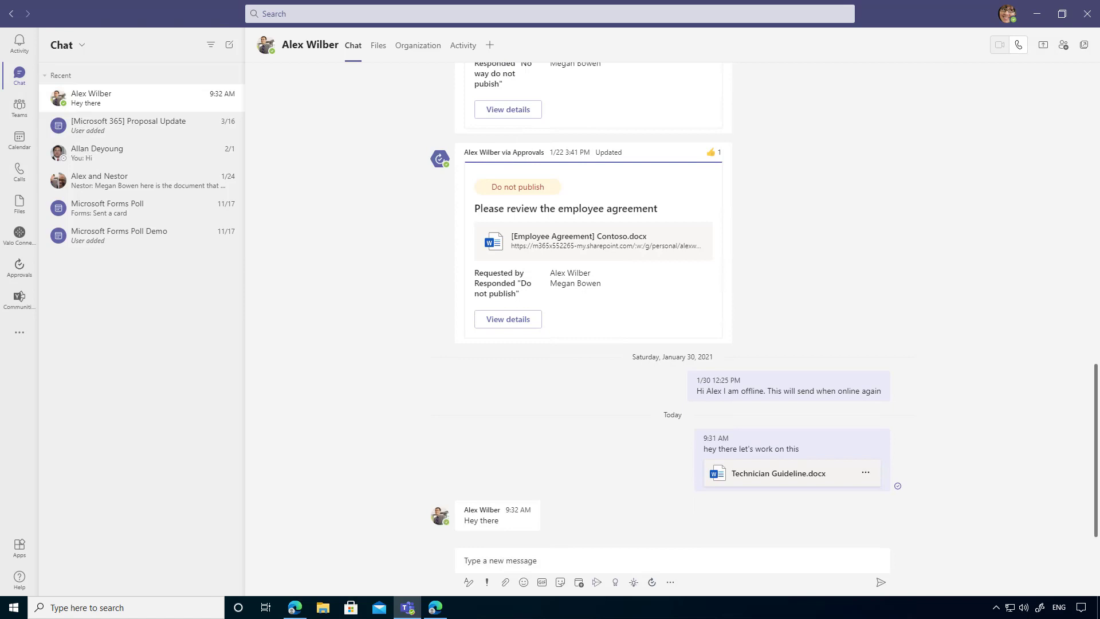
# Go to the Teams channel view and send the quick reply "great" from the incoming chat message's Windows notification.
pyautogui.click(20, 109)
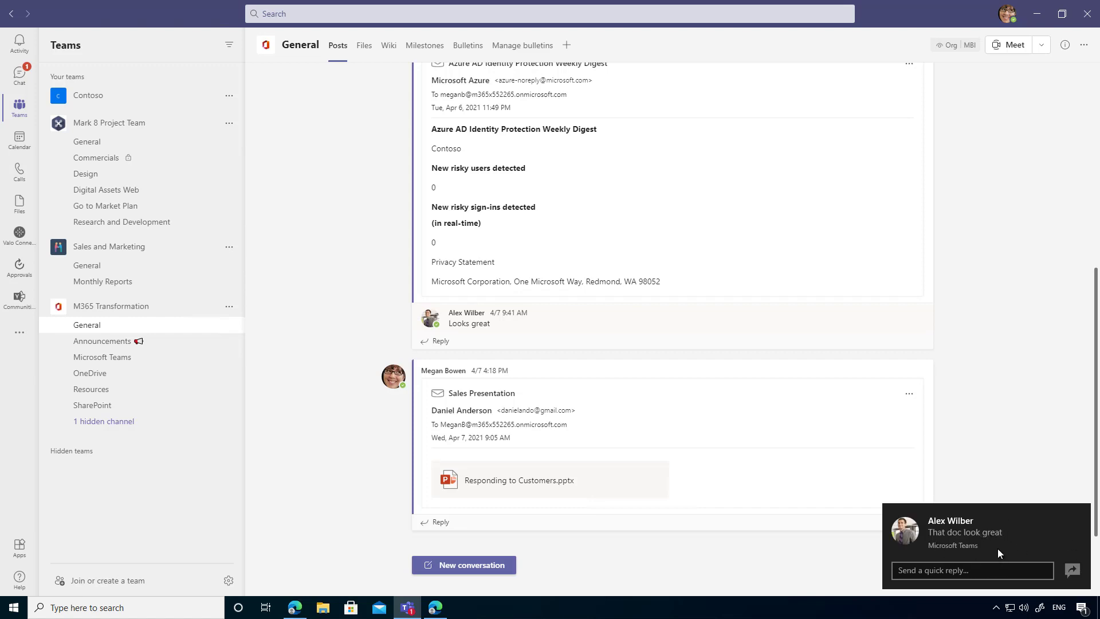
pyautogui.click(984, 570)
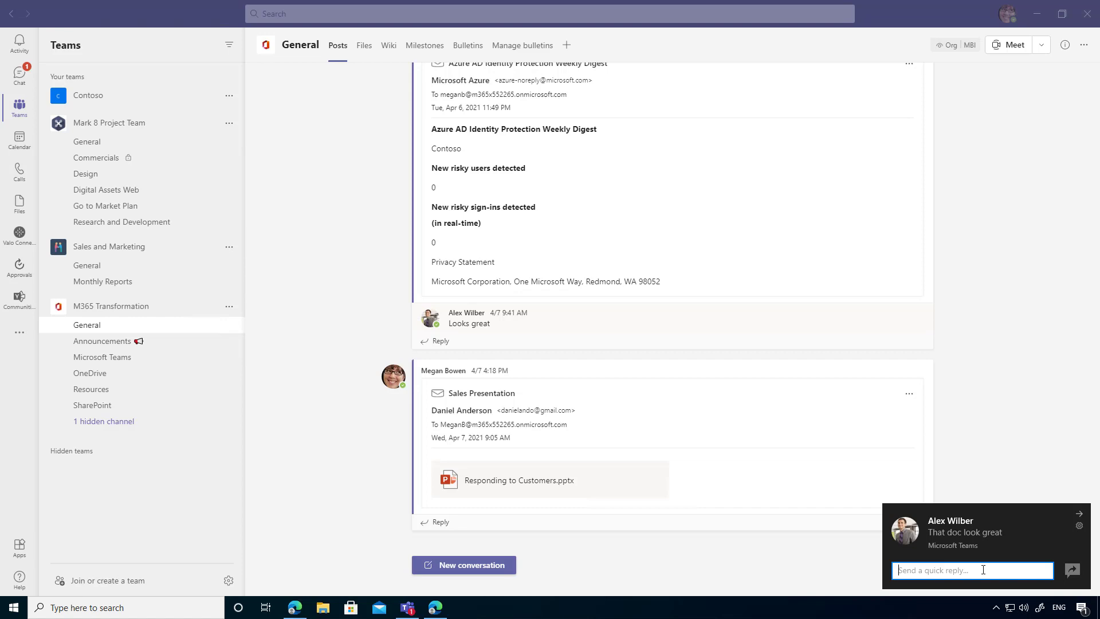
pyautogui.write('great')
pyautogui.click(1073, 570)
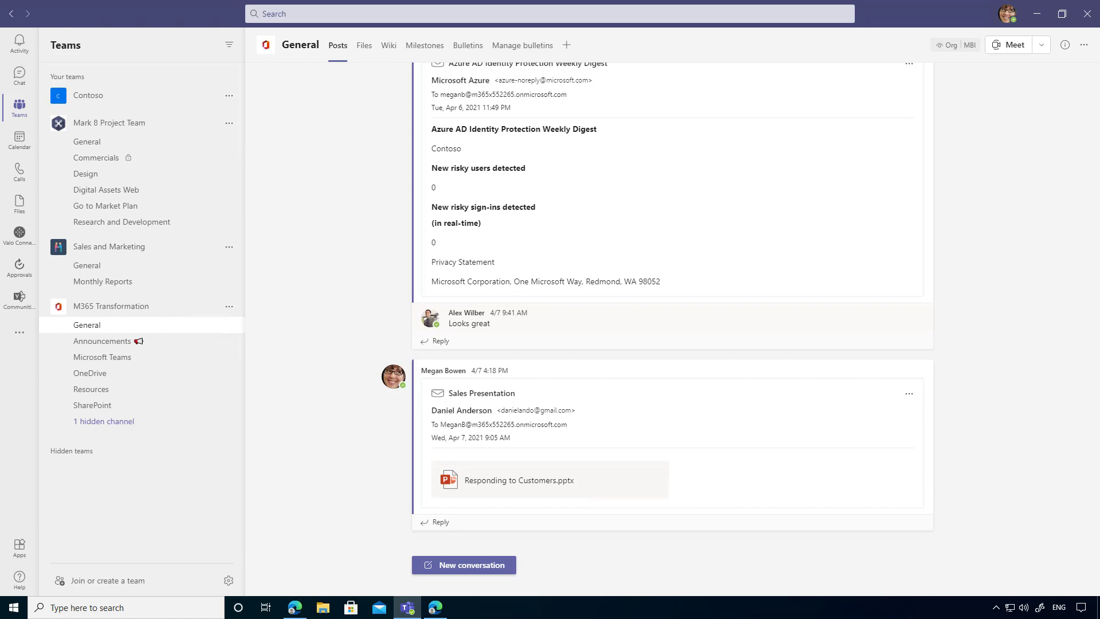
# Review the notification style options under Appearance and sound in the notification settings, and close the settings.
pyautogui.click(1007, 14)
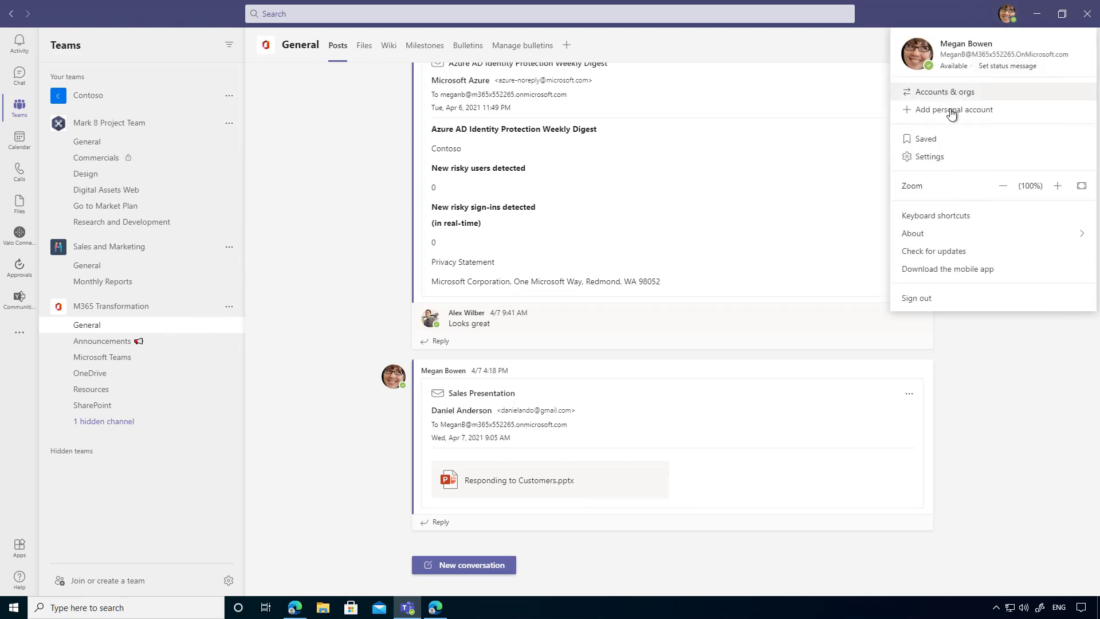
pyautogui.click(922, 159)
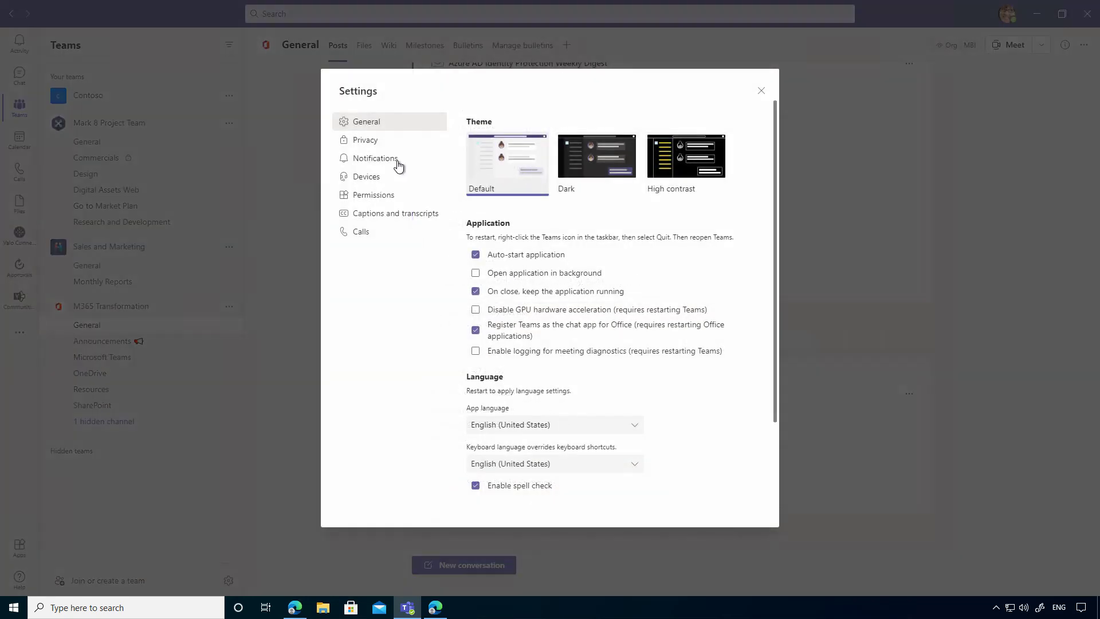
pyautogui.click(438, 162)
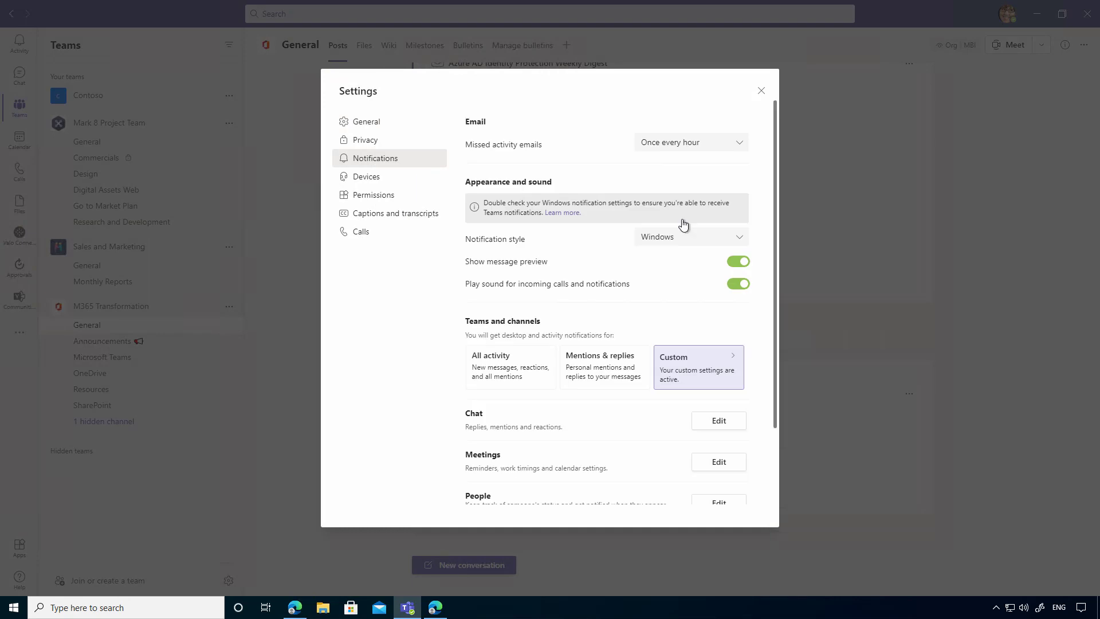
pyautogui.moveTo(470, 182); pyautogui.dragTo(580, 182)
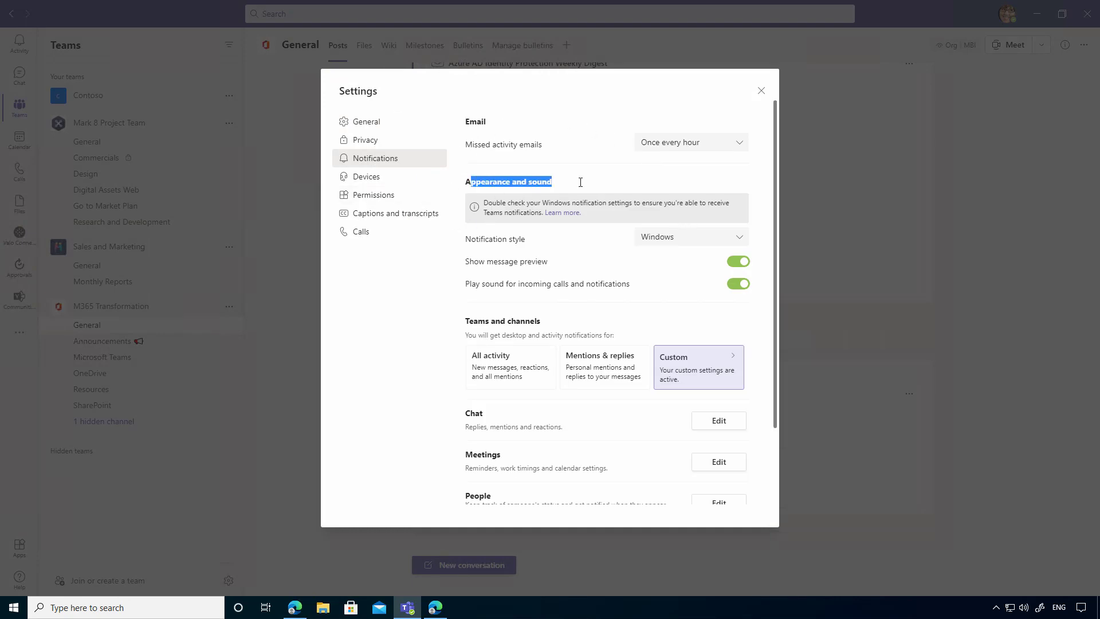
pyautogui.moveTo(466, 239); pyautogui.dragTo(544, 248)
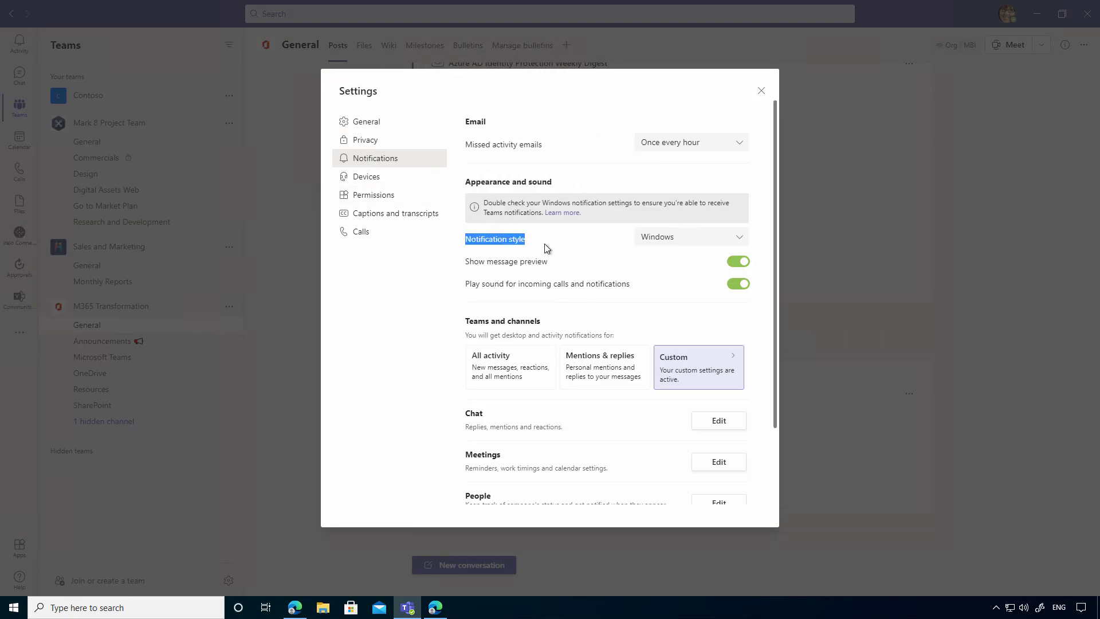
pyautogui.click(668, 244)
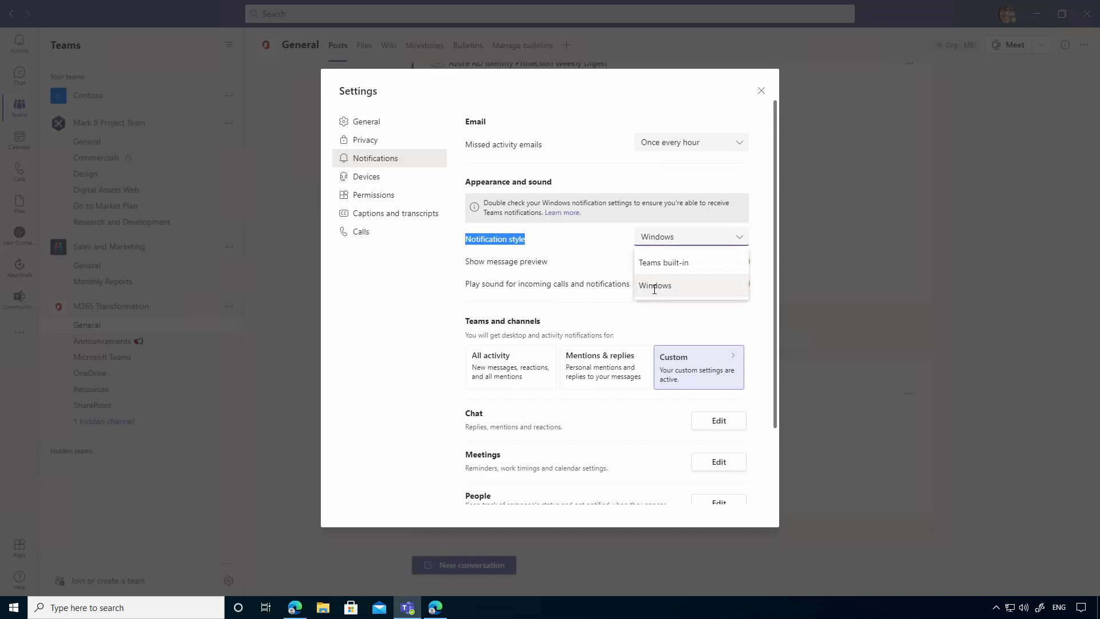
pyautogui.click(762, 91)
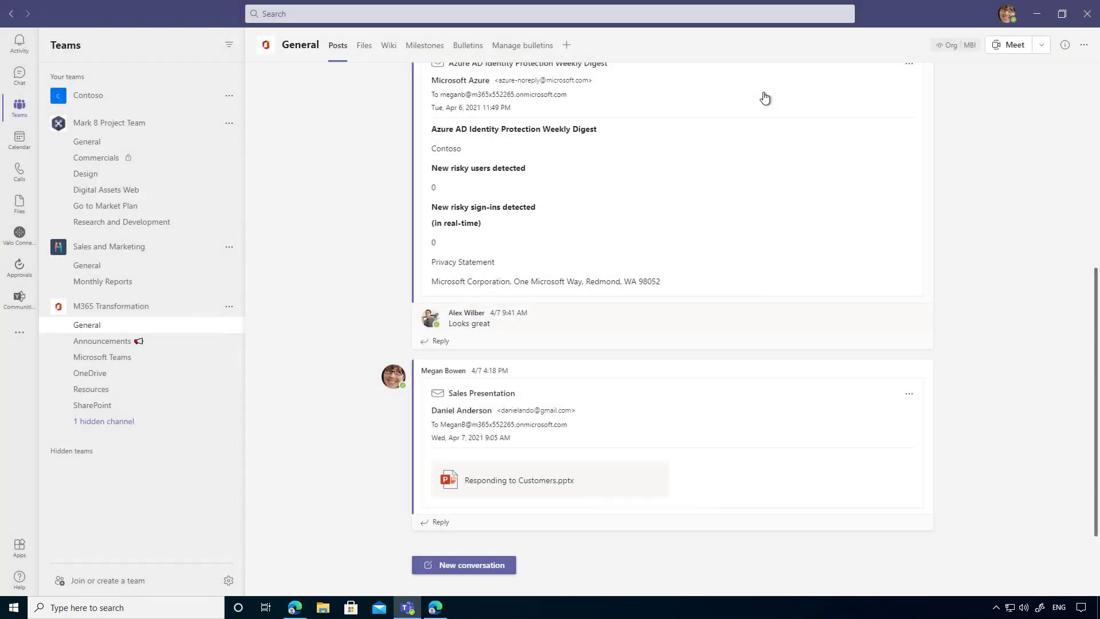